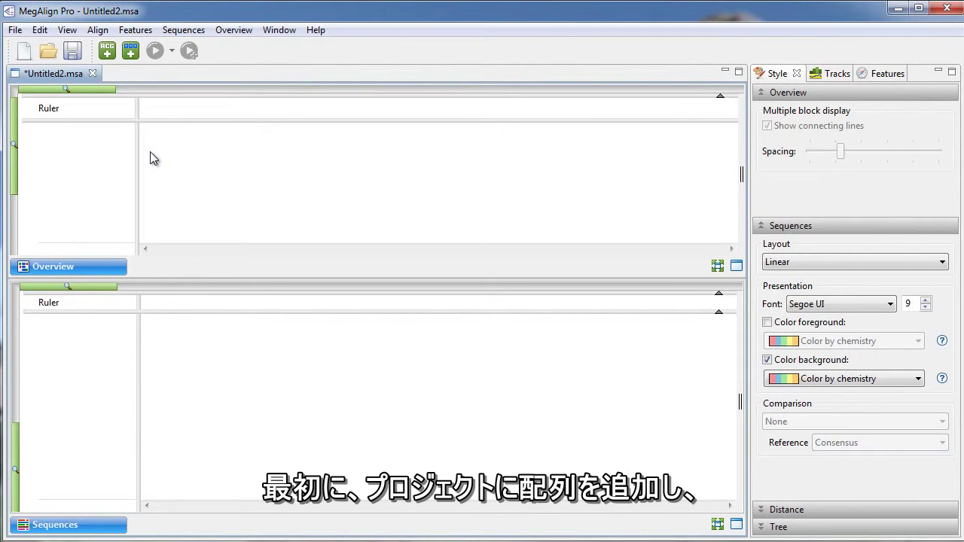
Add the four ADH sequence files, adh1_human.pro through adh4_mouse.pro, to the project
left_click(107, 51)
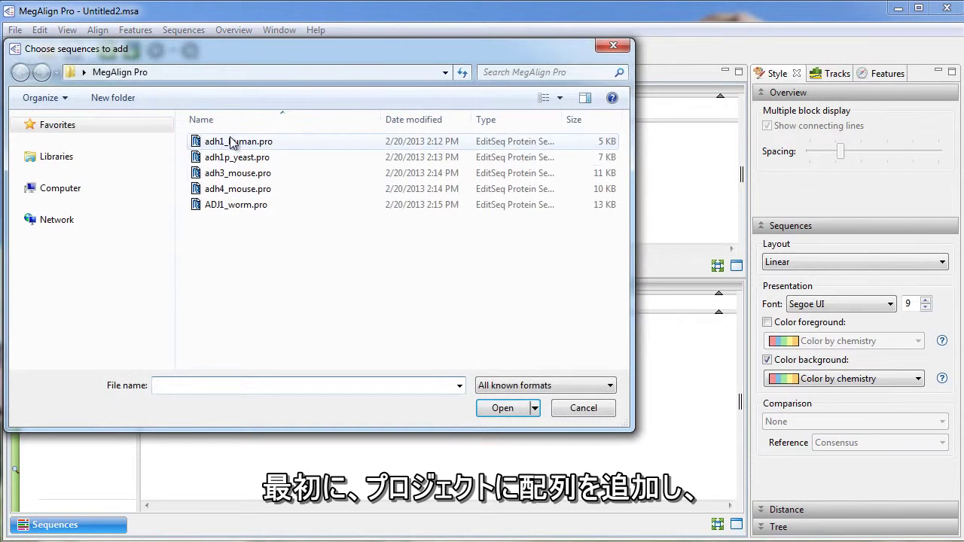
left_click(232, 143)
left_click(256, 189, "shift")
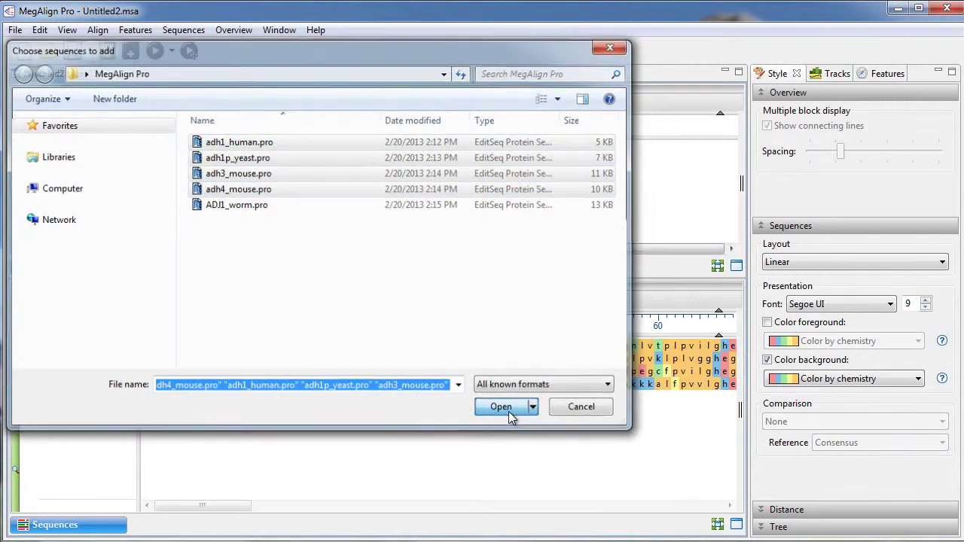
left_click(508, 412)
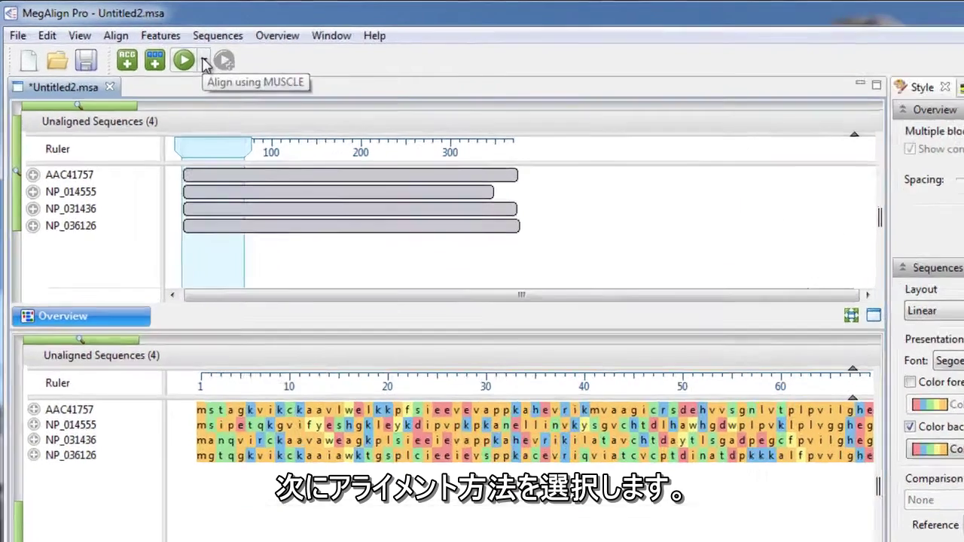
Bring up the alignment method choices, such as Clustal Omega, for the four ADH sequences
left_click(172, 51)
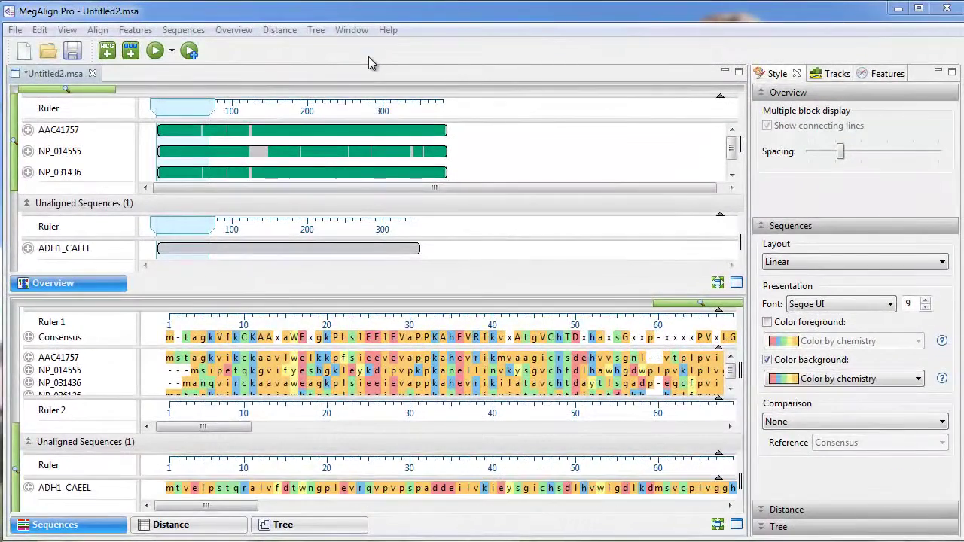
Zoom the overview in and shift the view to residues around positions 190–255
mouse_move(88, 89)
left_mouse_down()
mouse_move(262, 90)
mouse_move(110, 95)
left_mouse_up()
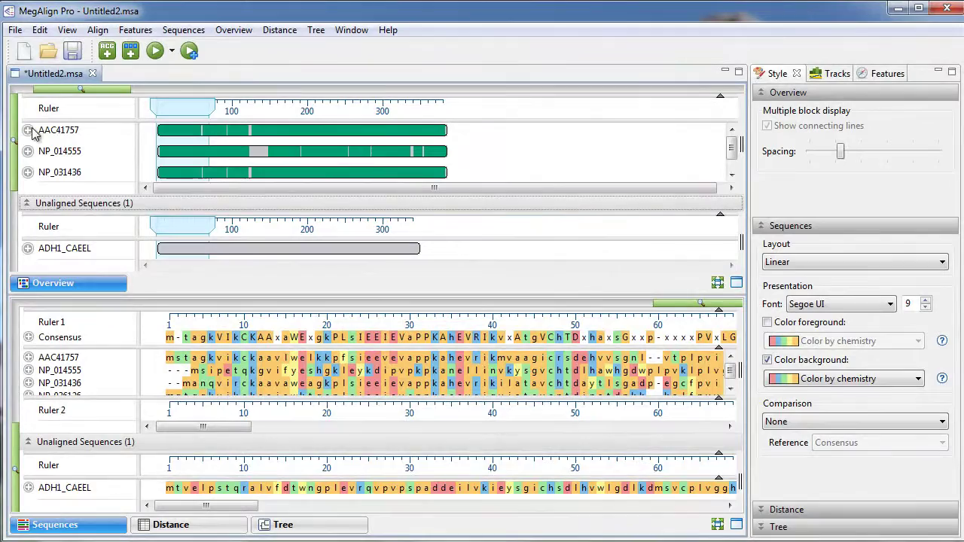
left_click_drag(183, 109, 325, 103)
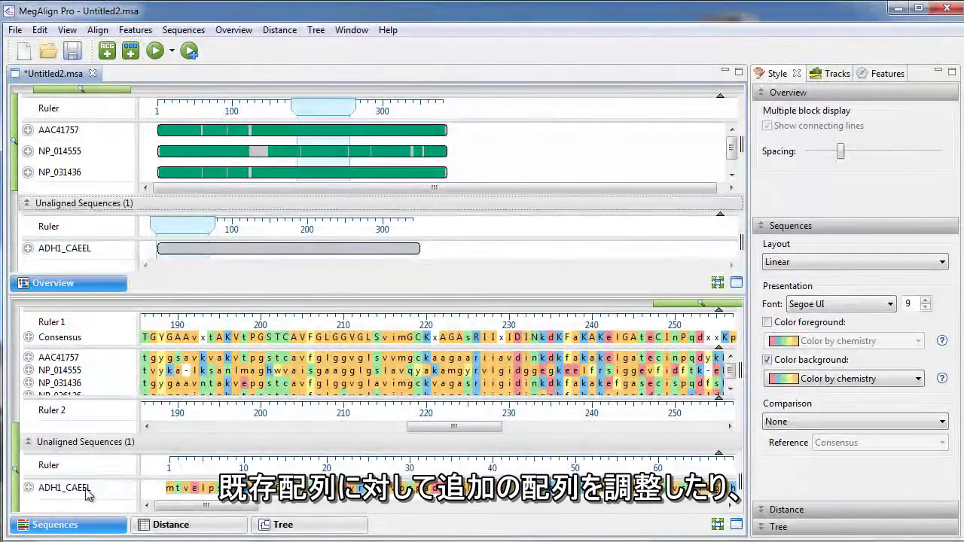
Merge the unaligned ADH1_CAEEL sequence into the existing alignment using Clustal Omega
left_click(82, 486)
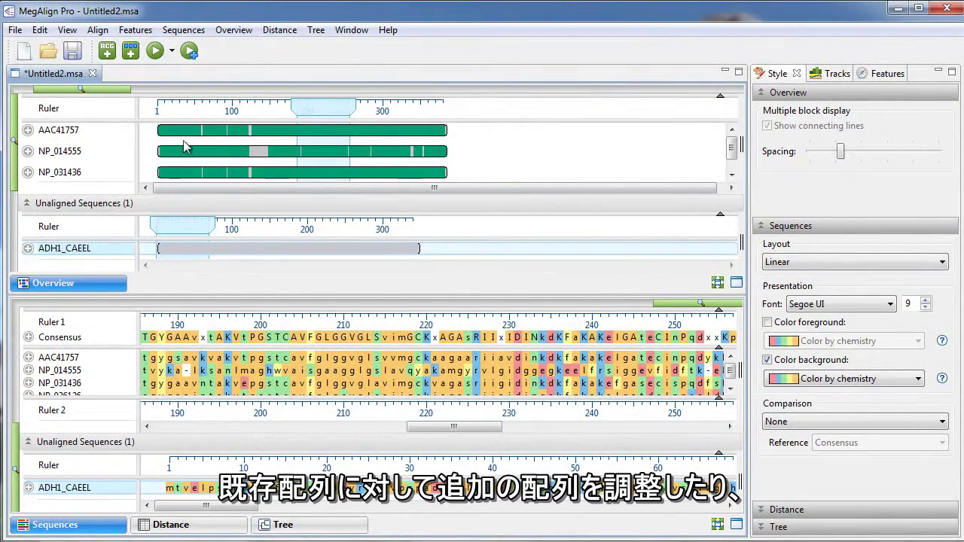
left_click(190, 51)
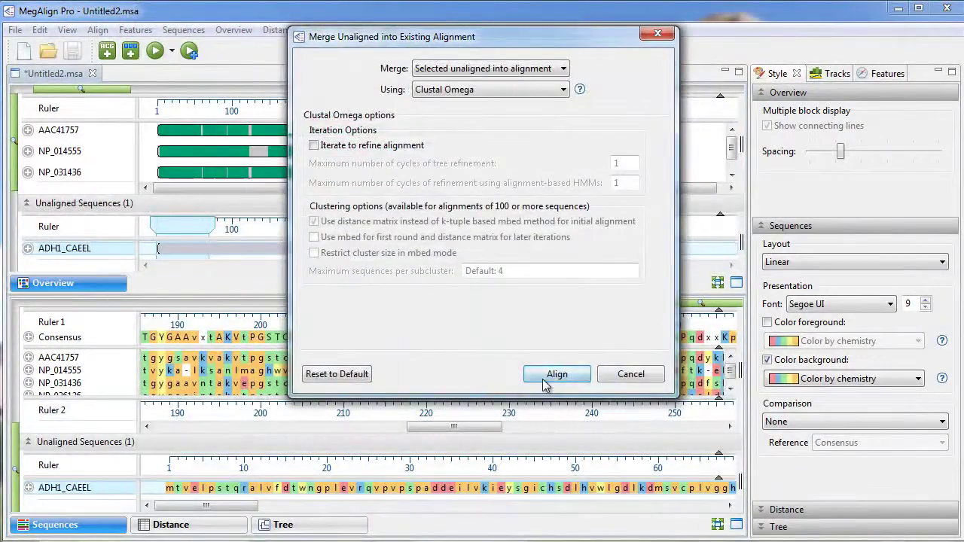
left_click(543, 377)
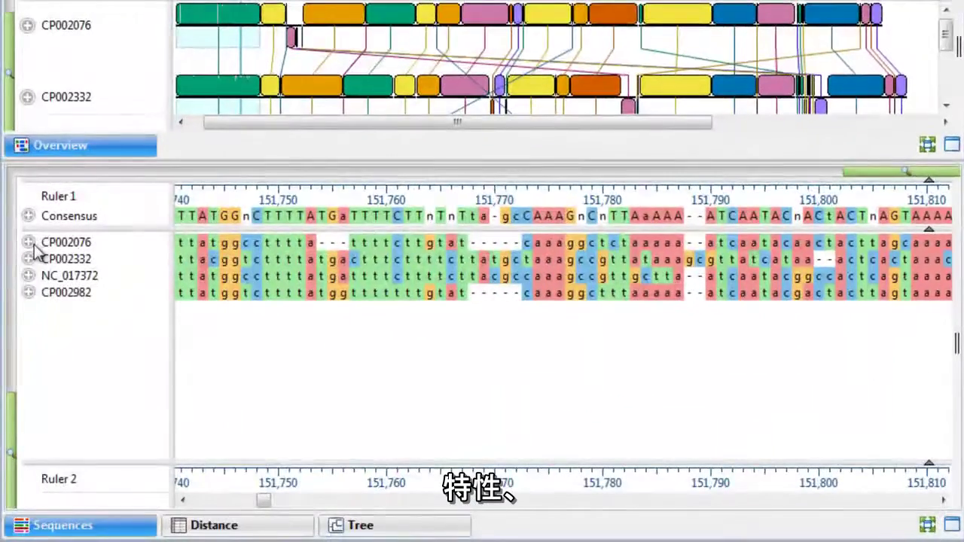
Expand CP002076 to reveal its ruler and Helicobacter pylori Cuz20 feature track
left_click(29, 243)
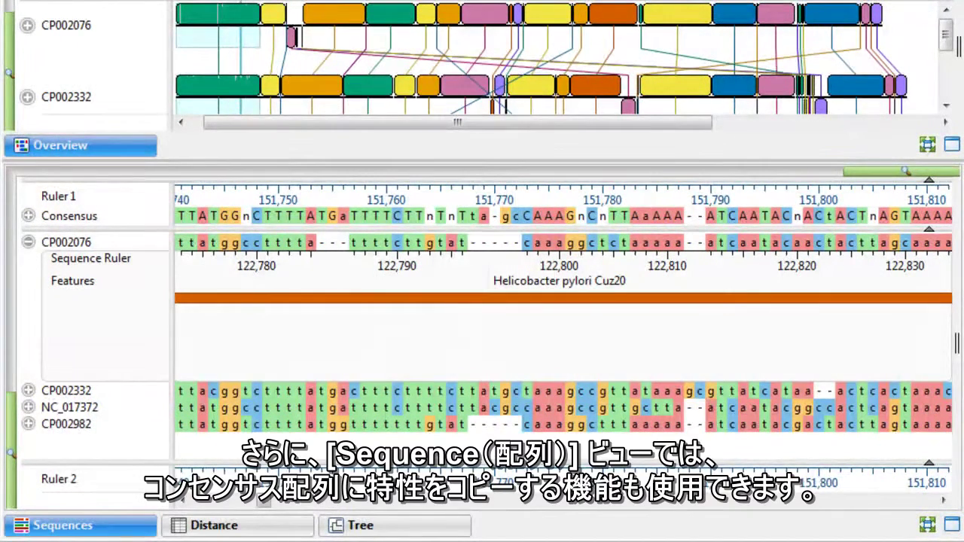
Expand the consensus row and copy CP002076's Helicobacter pylori Cuz20 feature onto it
left_click(28, 217)
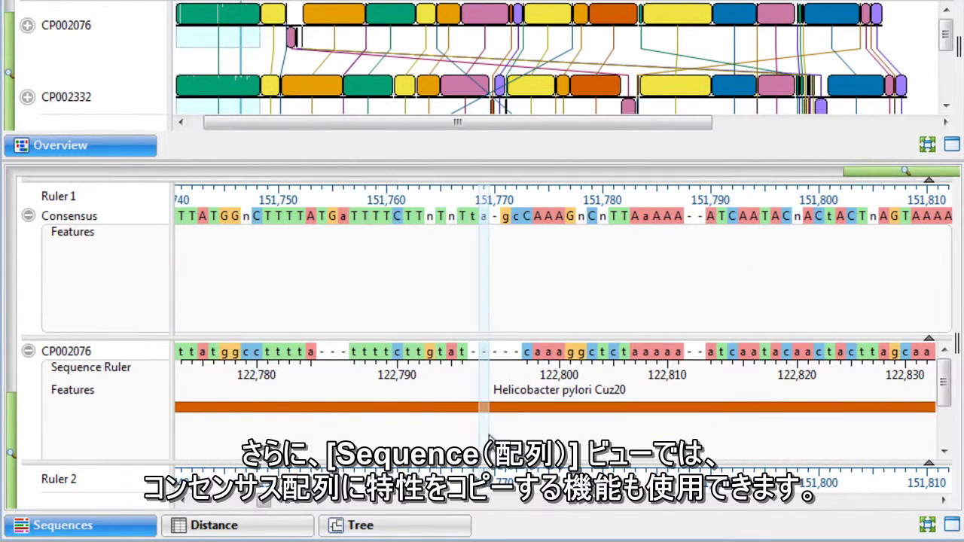
right_click(497, 408)
left_click(511, 424)
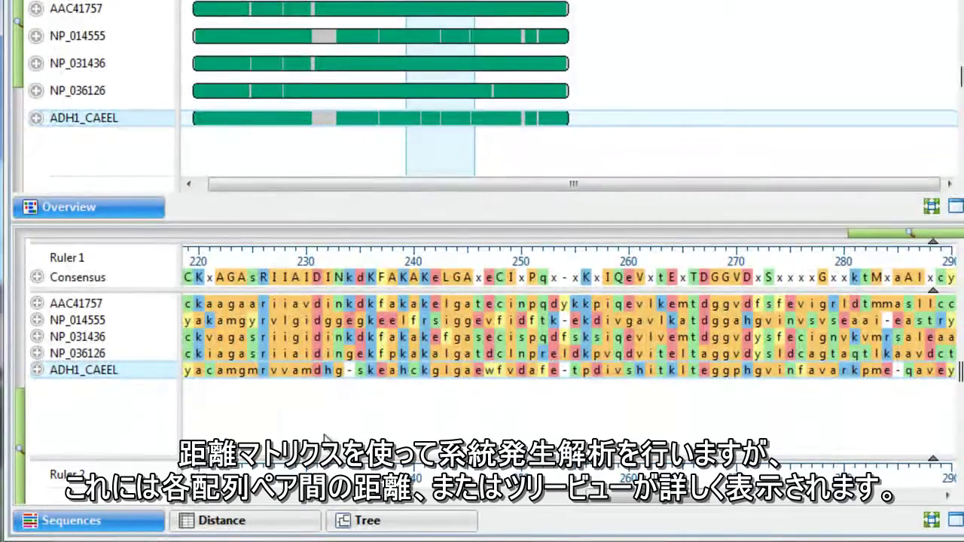
Display the distance matrix and BIONJ tree, then send the tree to FigTree v1.4.0
left_click(281, 525)
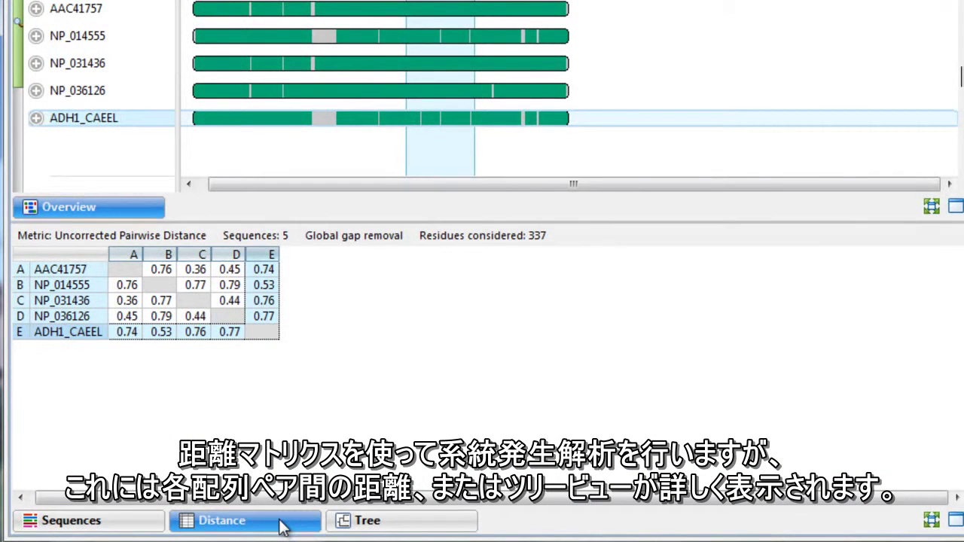
left_click(387, 525)
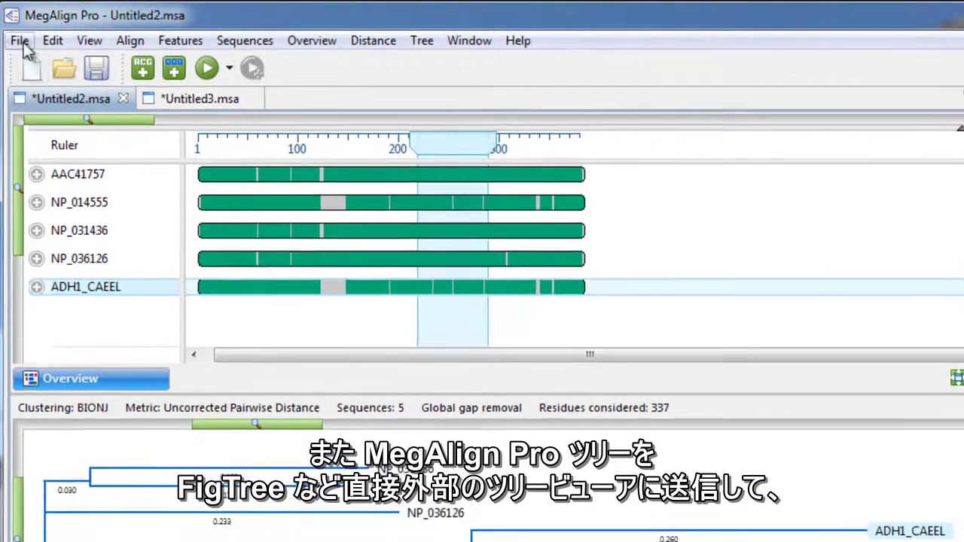
left_click(20, 40)
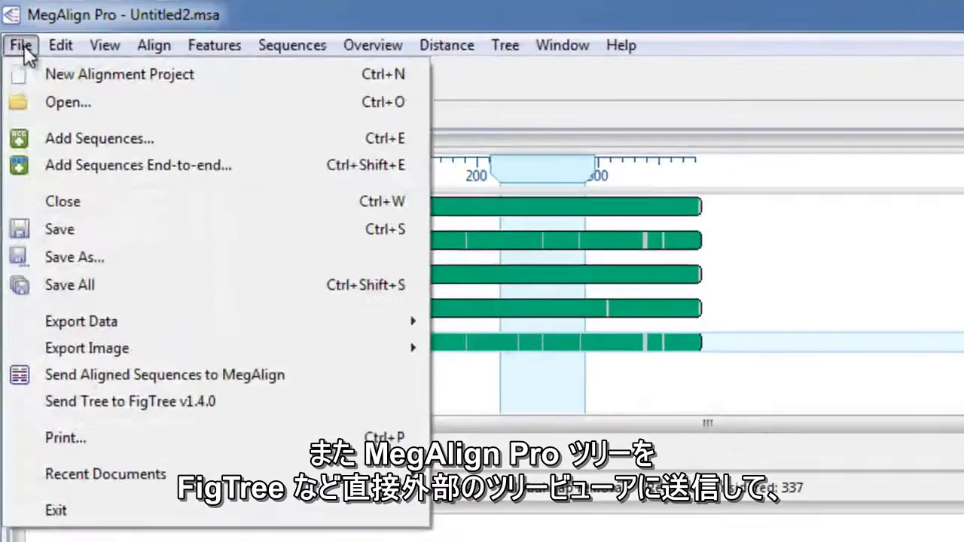
left_click(65, 408)
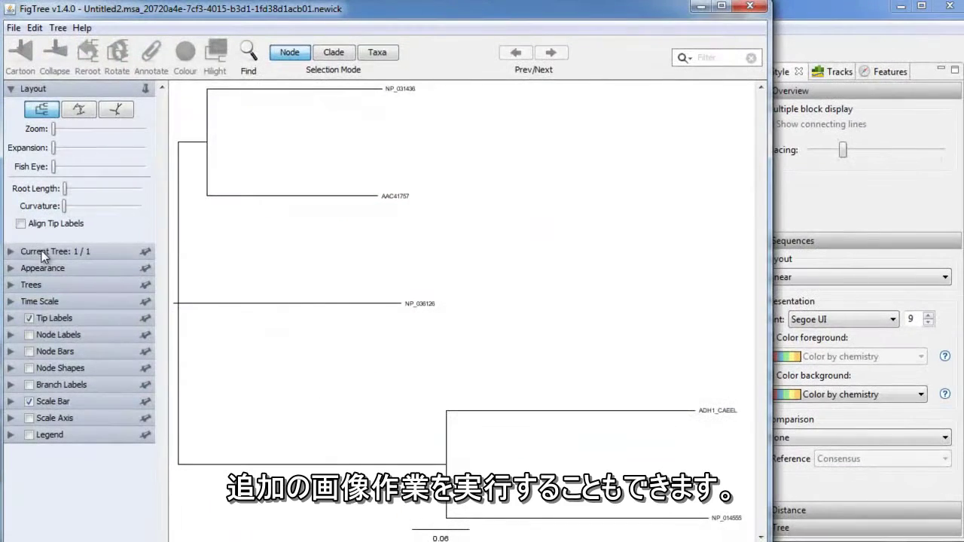
Redraw the FigTree tree as radial, then as an unrooted layout
left_click(80, 112)
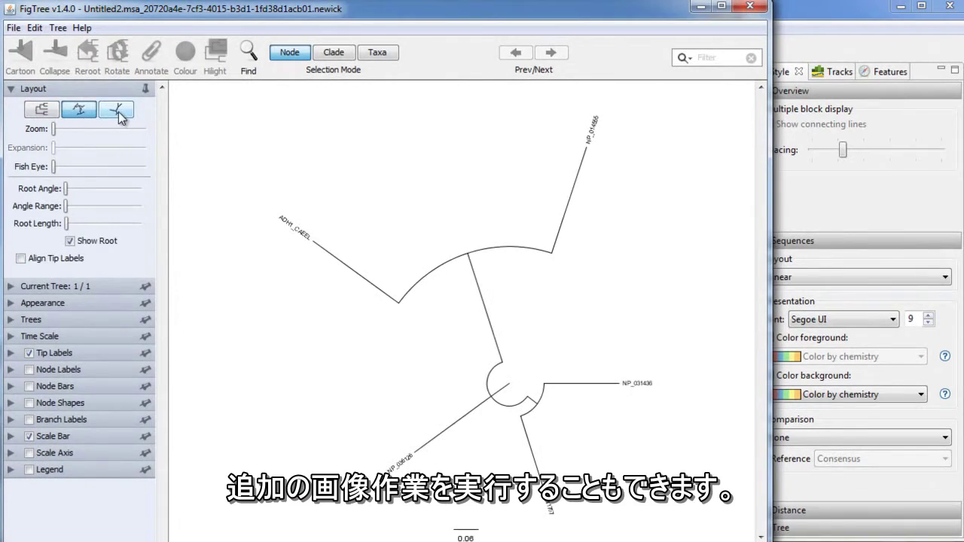
left_click(119, 115)
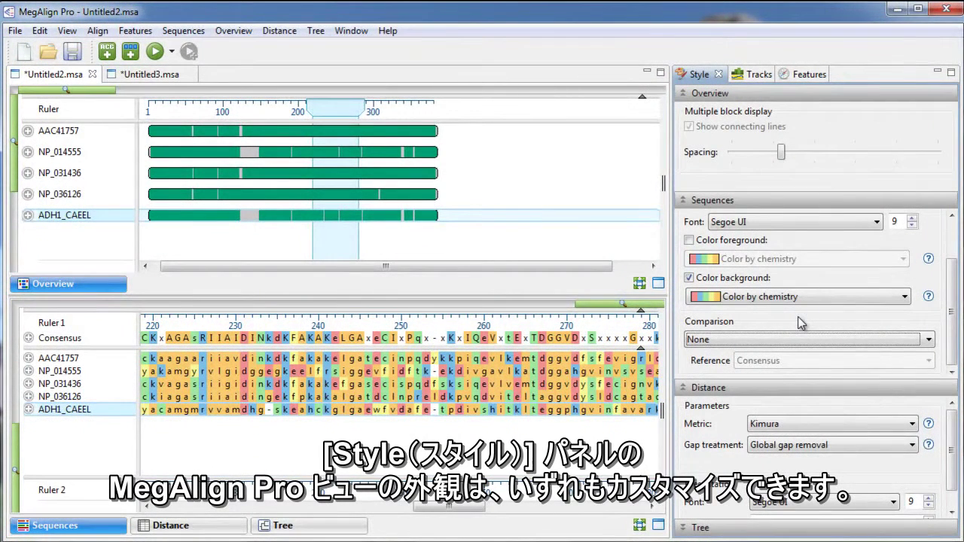
Give residues a solid blue background and show only differences from the consensus
left_click(814, 301)
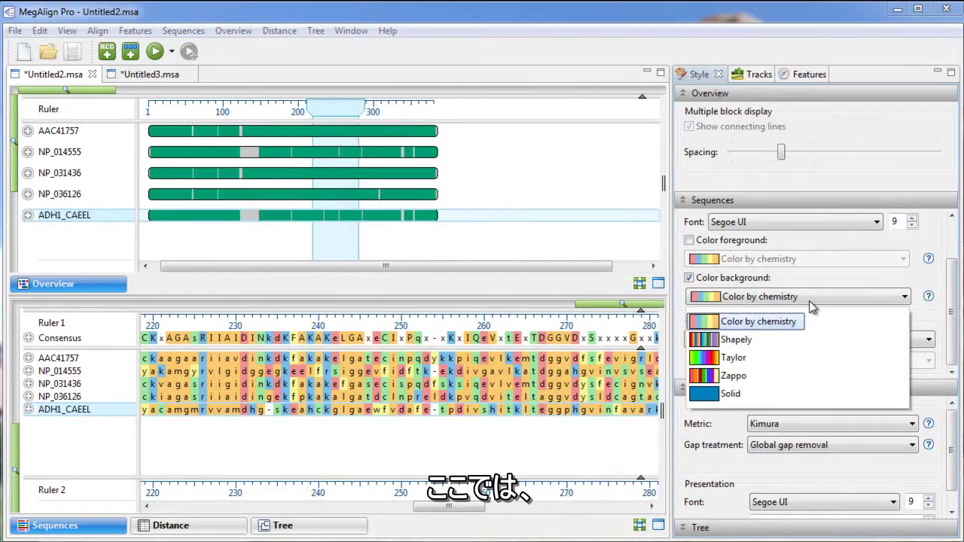
left_click(730, 393)
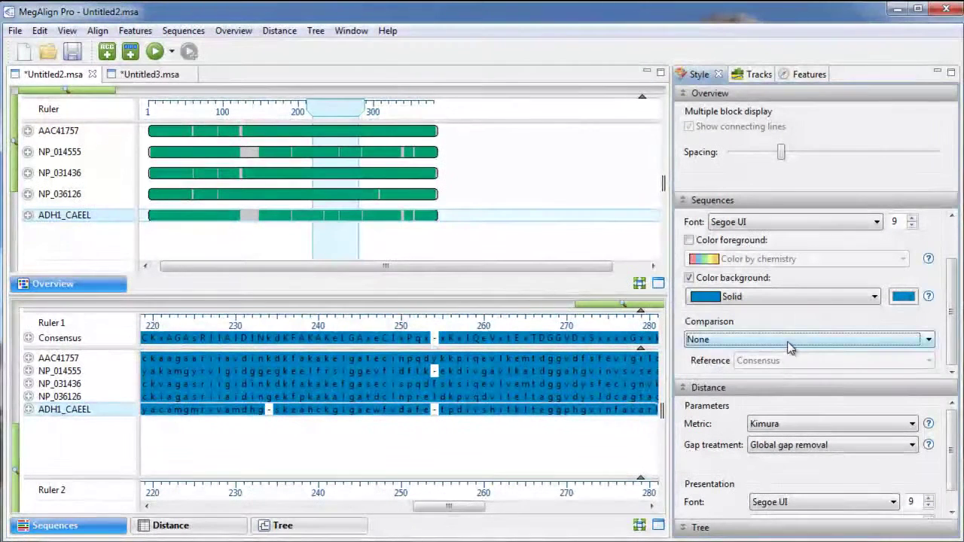
left_click(788, 340)
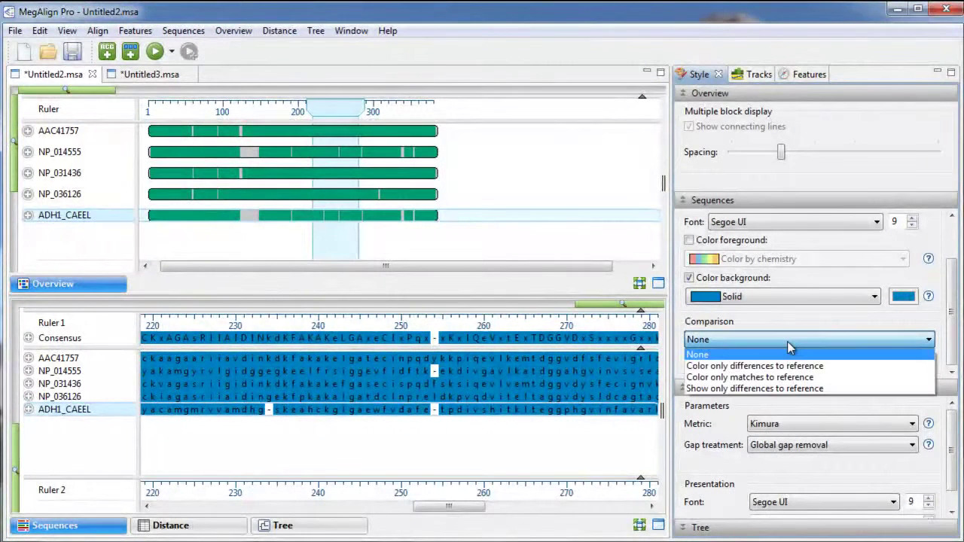
left_click(844, 391)
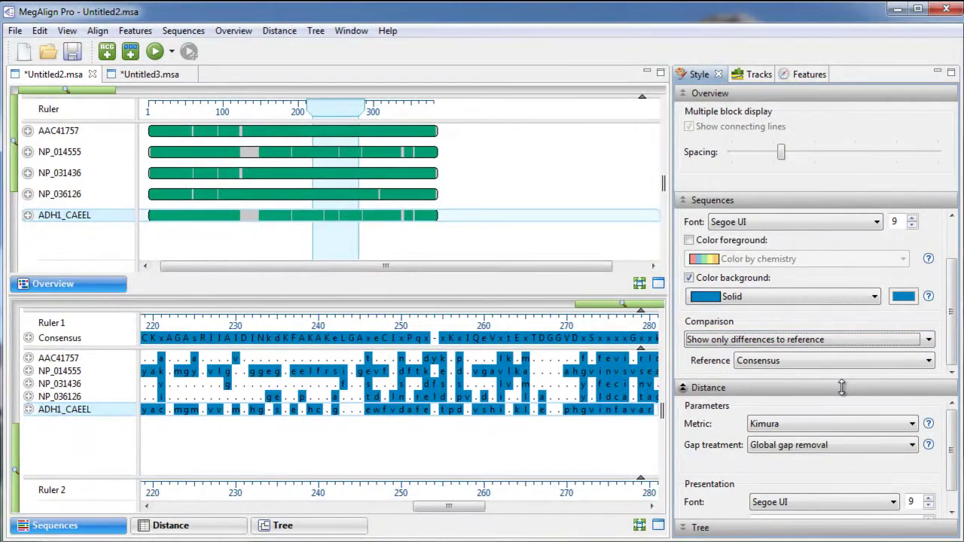
Keep Kimura as the distance metric and expand the tree style settings
left_click(911, 424)
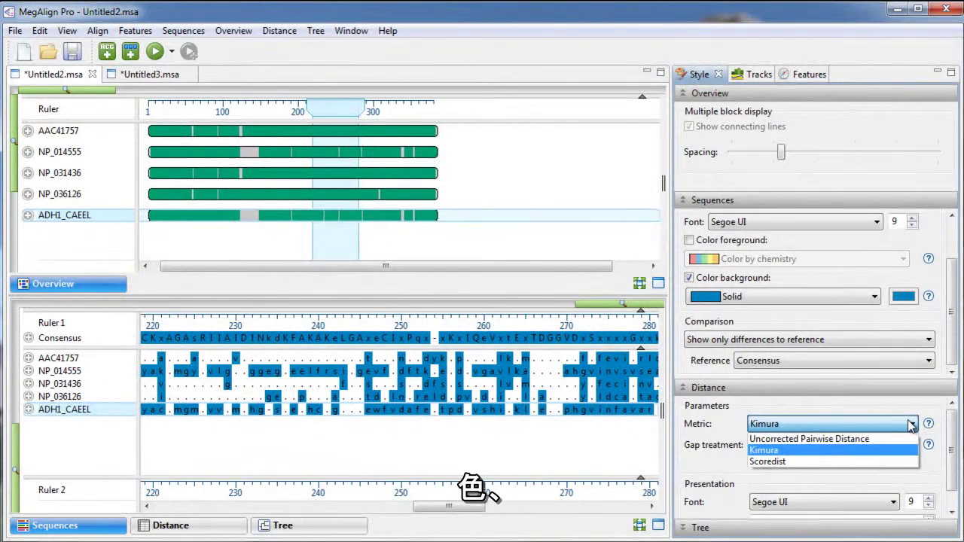
left_click(911, 424)
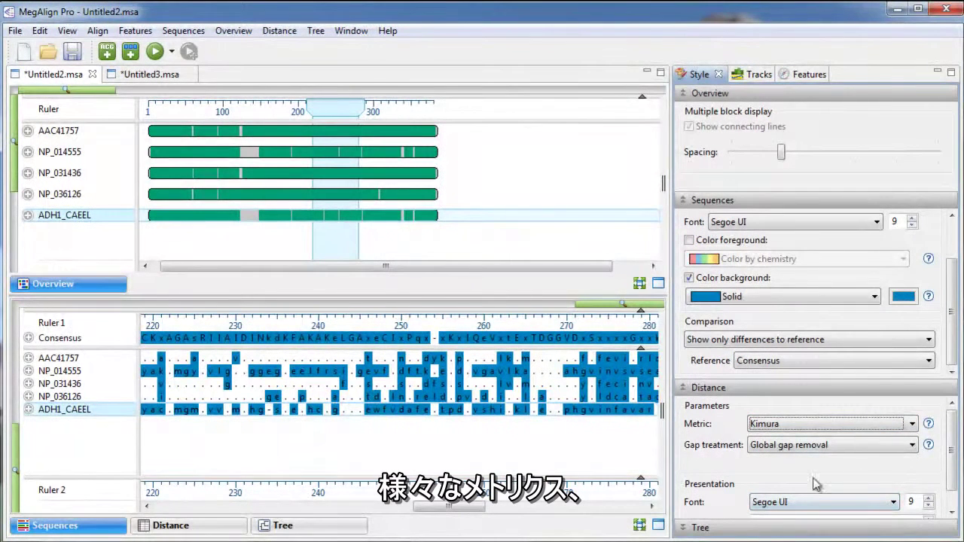
left_click(684, 528)
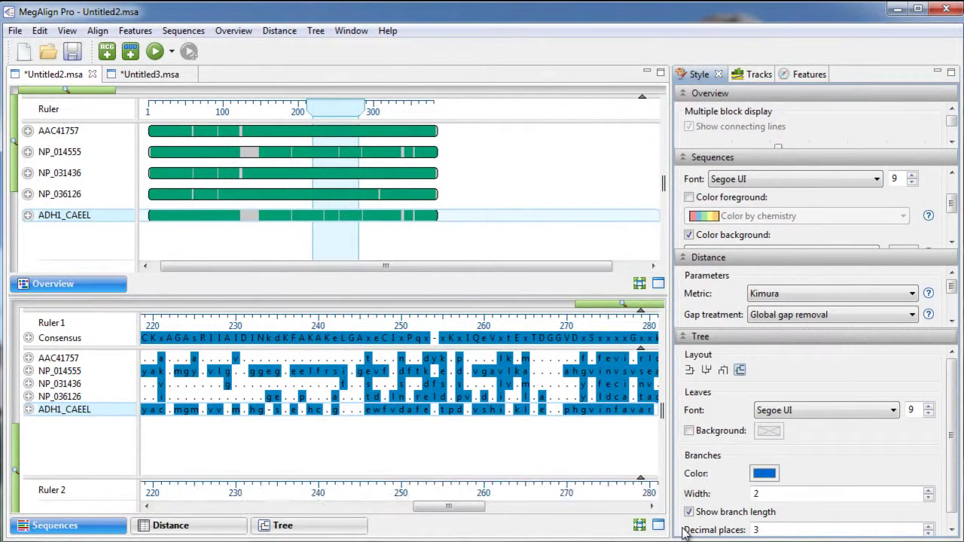
Detach the tree view into a floating window and move it up above the distance matrix
left_click(285, 525)
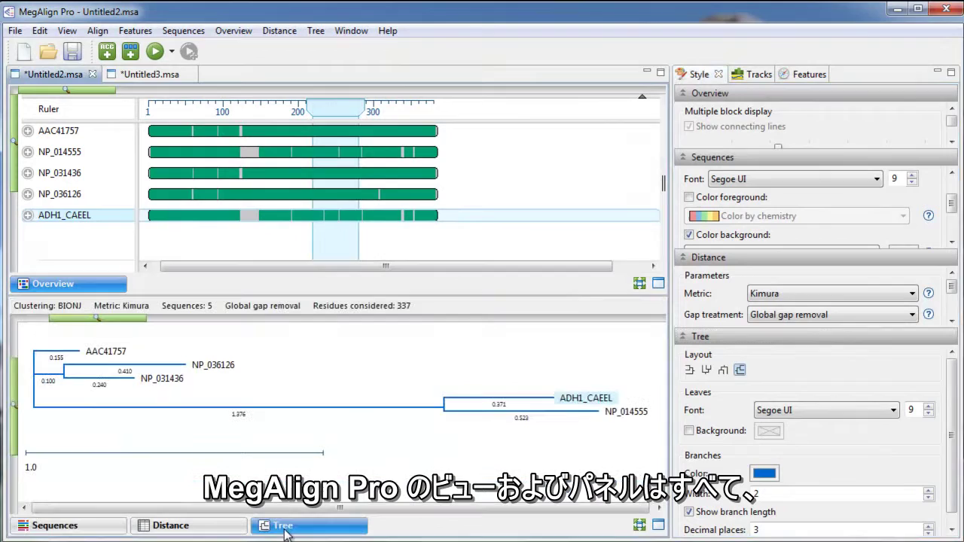
right_click(286, 532)
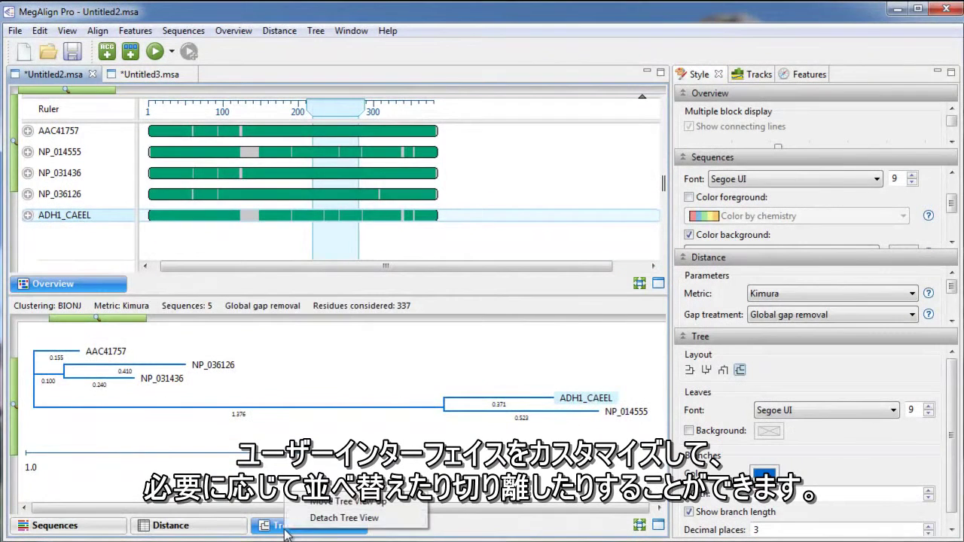
left_click(324, 518)
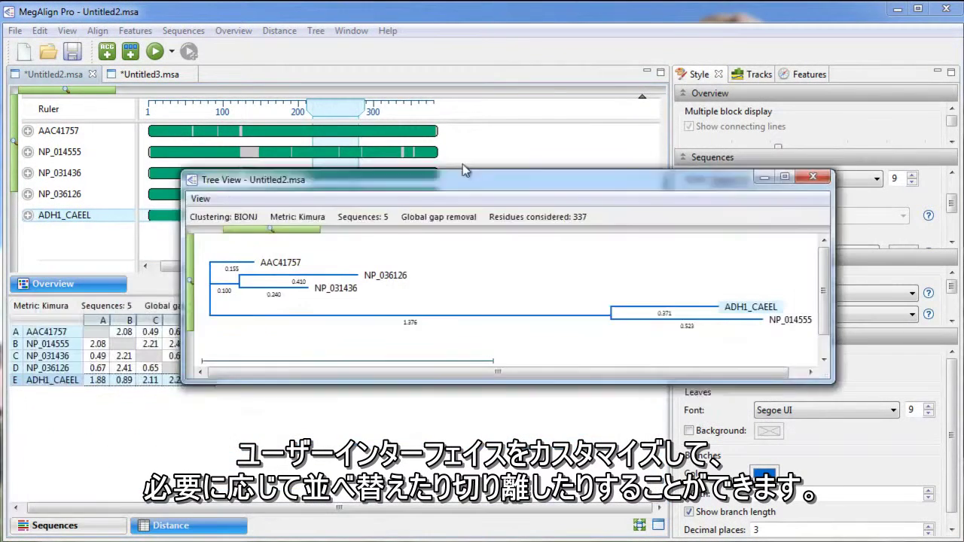
left_click_drag(286, 305, 470, 123)
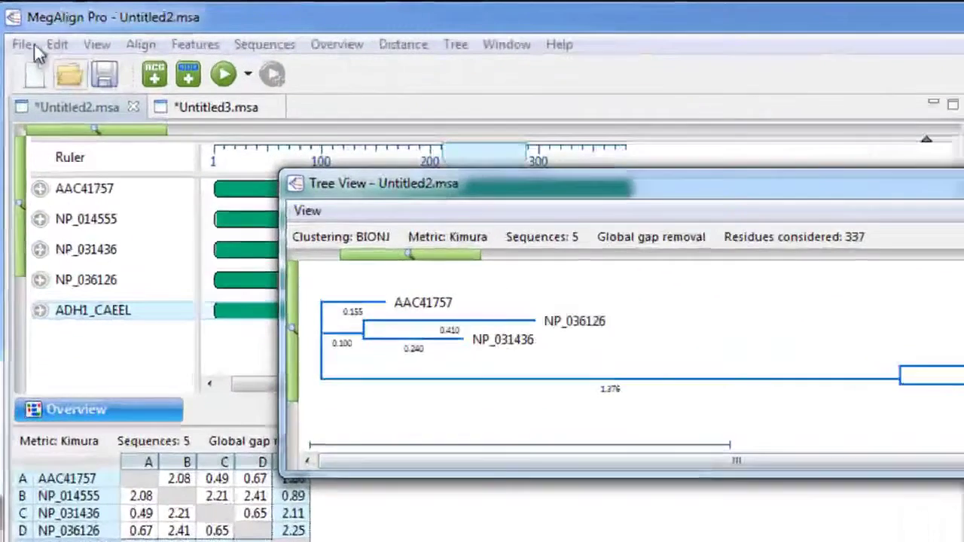
Open the File menu to show the Export Data, Export Image and Print options
left_click(15, 31)
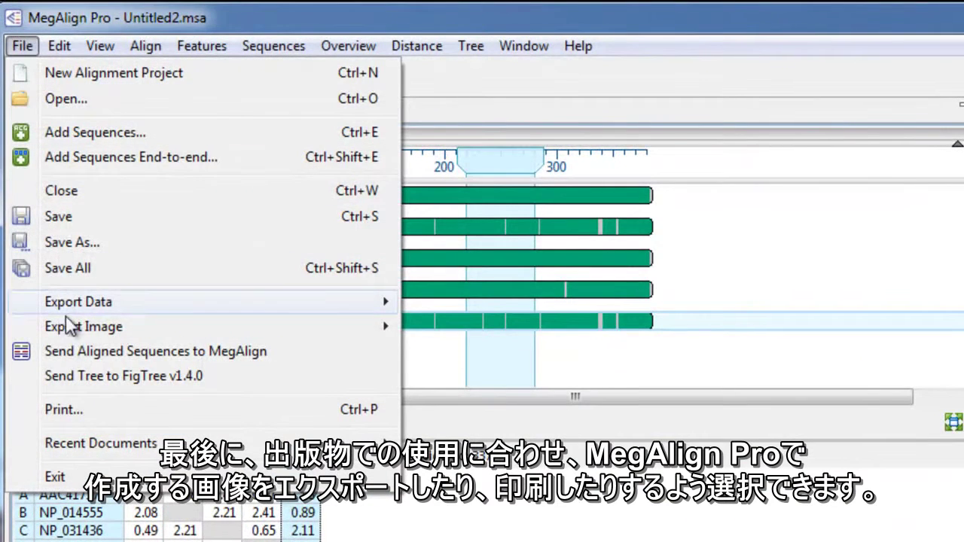